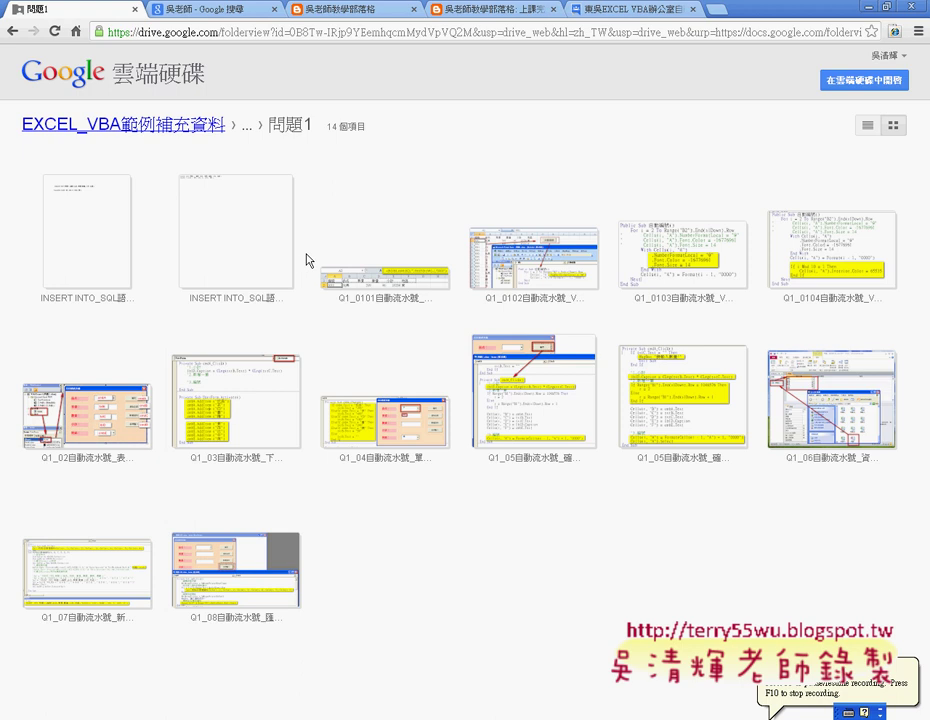
# - Minimize Chrome to bring back the Excel sales sheet and return to its top rows
pyautogui.click(868, 8)
pyautogui.scroll(5, 61, 218)
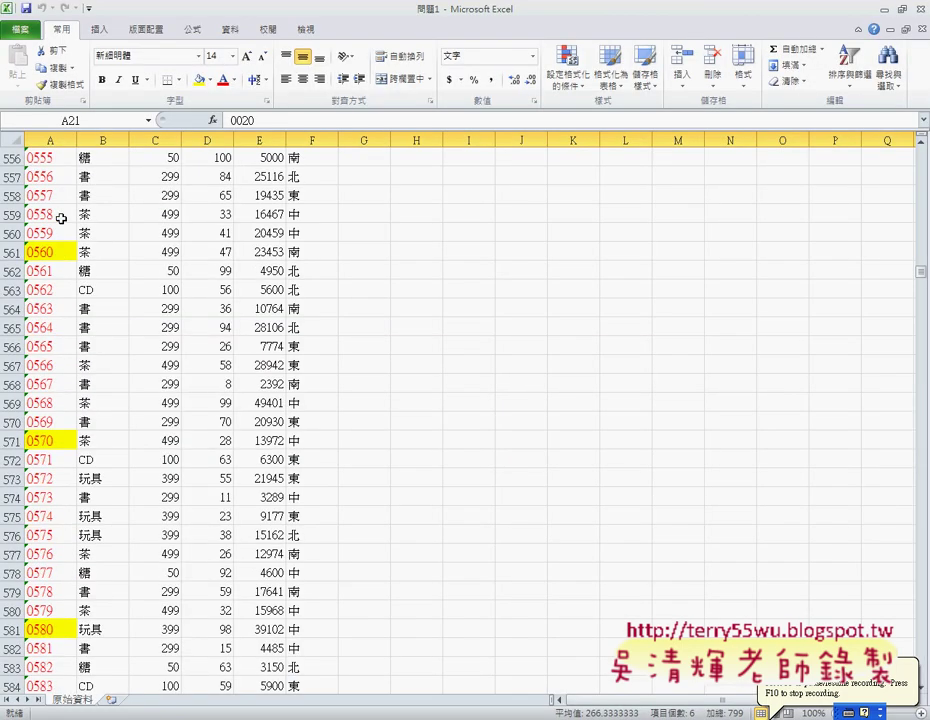
pyautogui.scroll(12, 110, 197)
pyautogui.scroll(3, 112, 200)
pyautogui.scroll(16, 112, 200)
pyautogui.scroll(5, 112, 200)
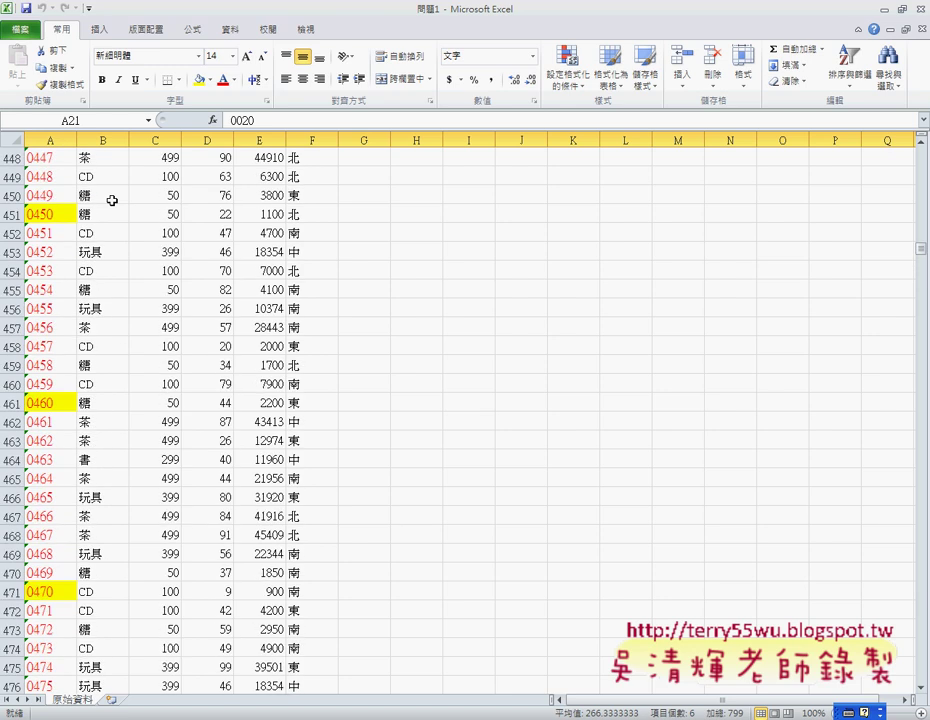
pyautogui.scroll(12, 112, 200)
pyautogui.click(112, 200)
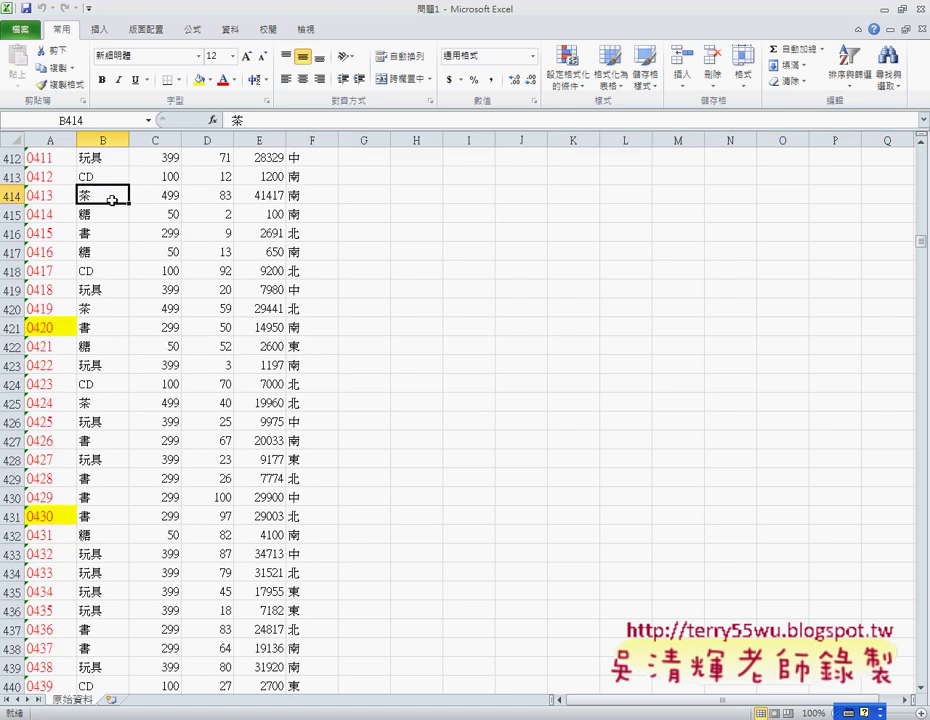
pyautogui.hotkey('ctrl', 'Up')
# - Clear column A with 清除, then refill it with 0001-style numbers using 自動編號
pyautogui.click(38, 175)
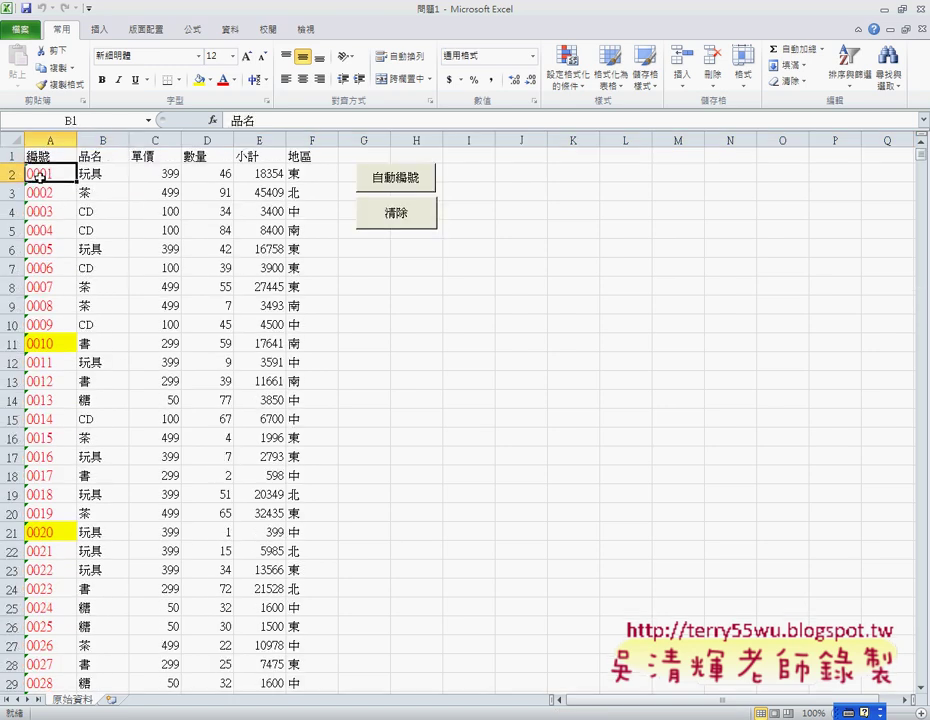
pyautogui.click(380, 212)
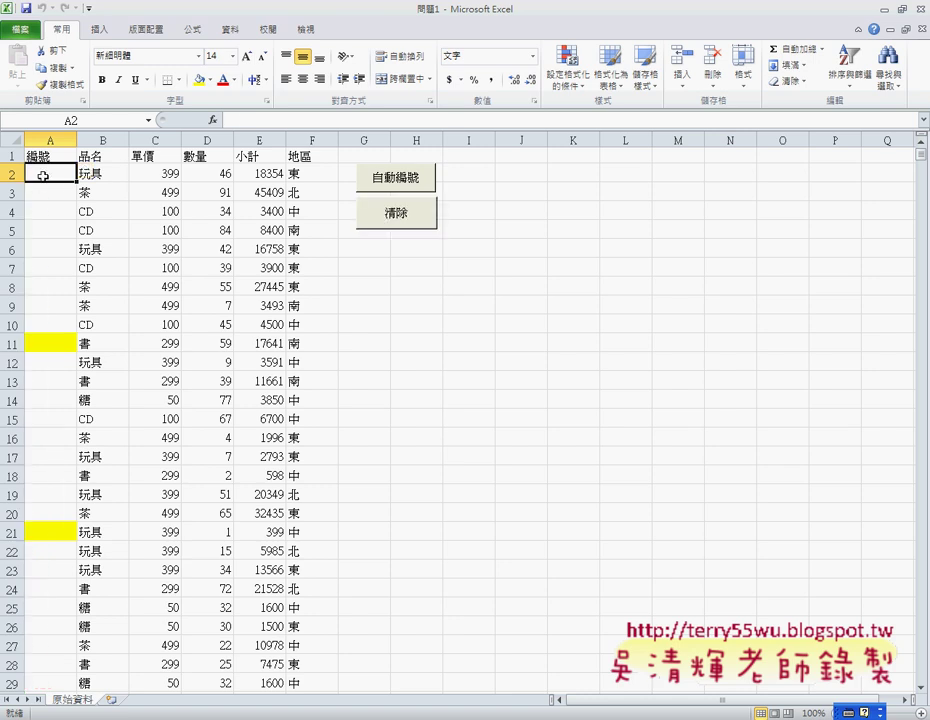
pyautogui.click(419, 186)
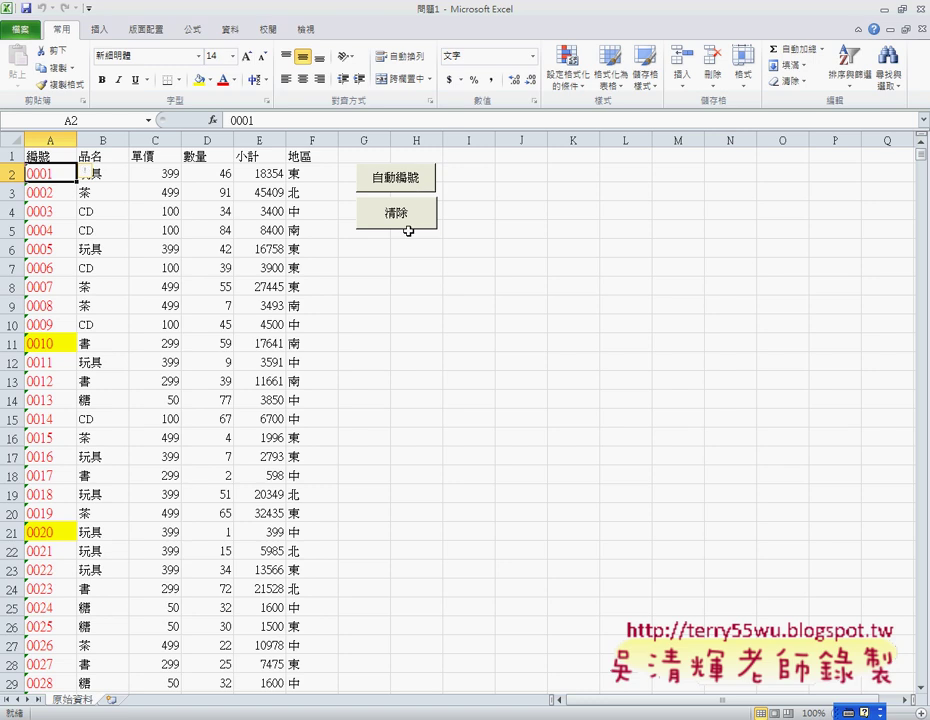
# - Clear and regenerate the serial numbers once more, then return to the Google Drive folder
pyautogui.click(410, 228)
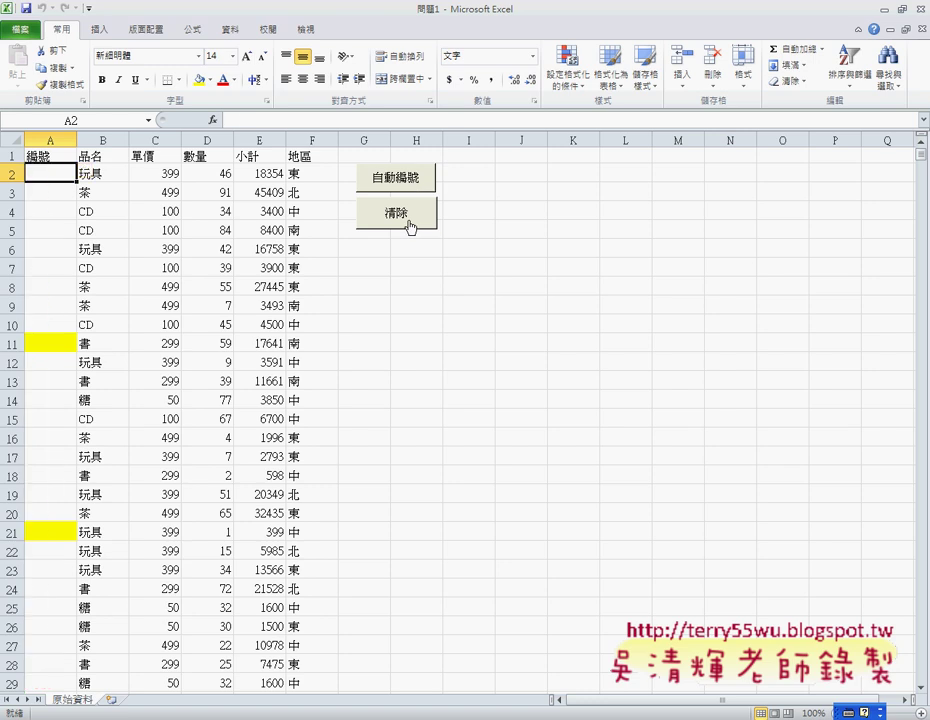
pyautogui.click(49, 346)
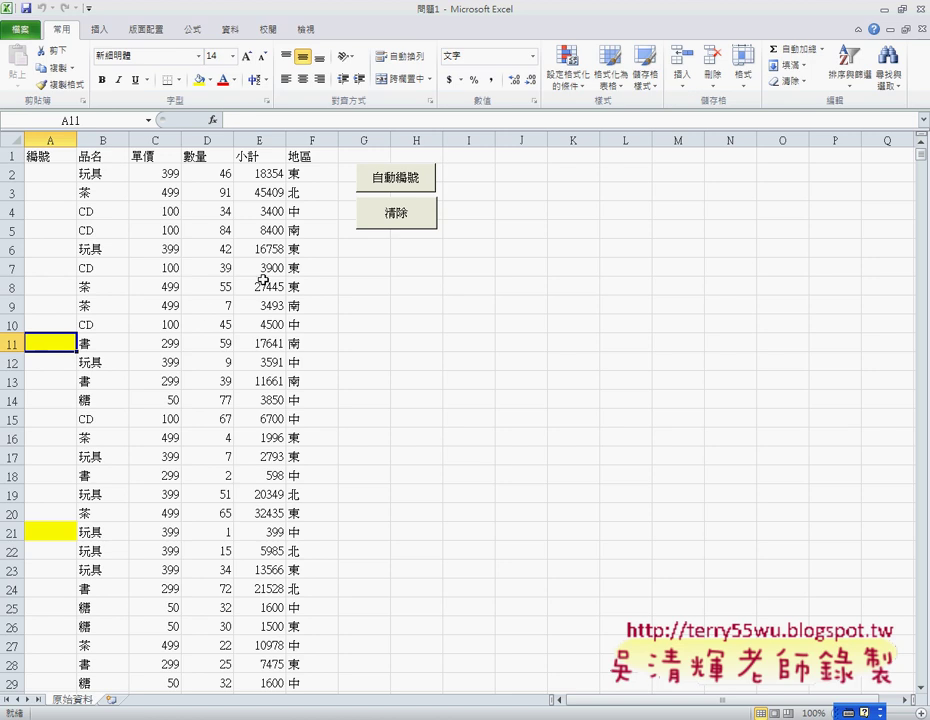
pyautogui.click(364, 179)
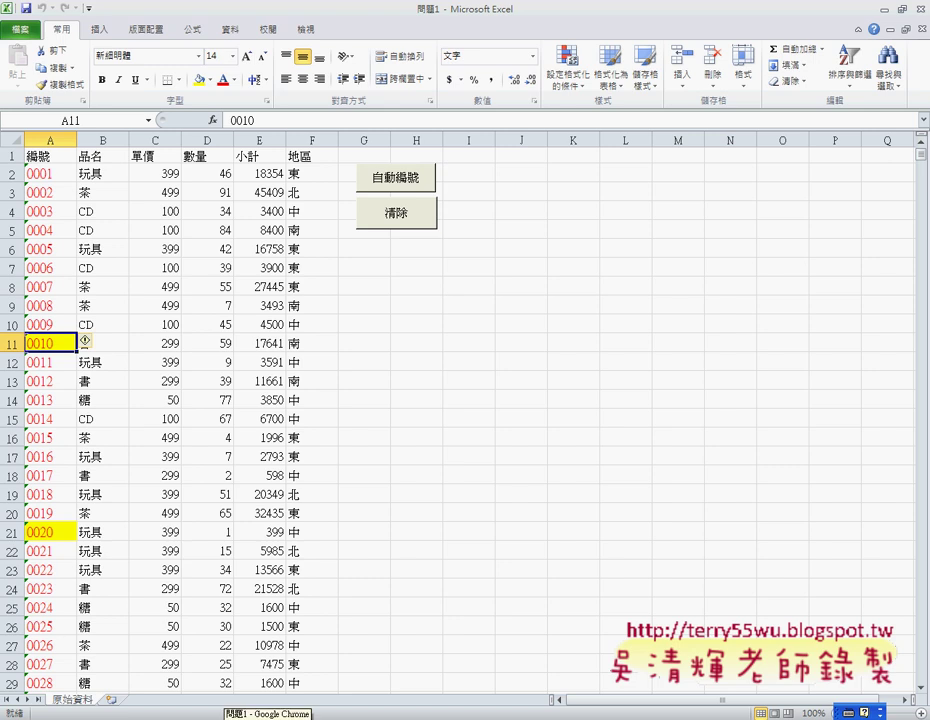
pyautogui.click(270, 715)
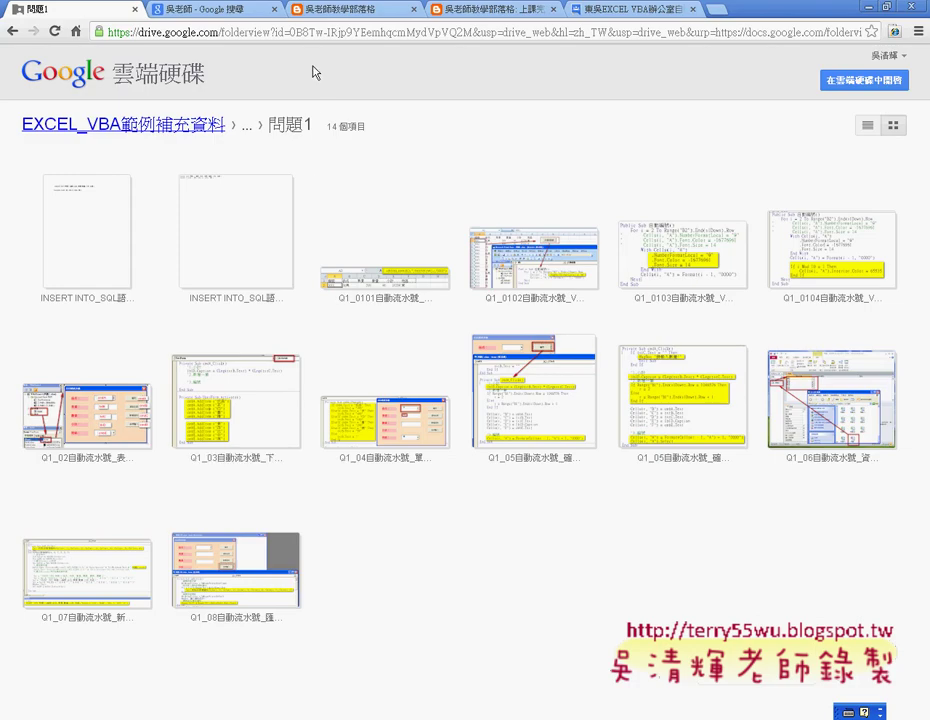
# - Preview Q1_0101自動流水號_函數.png and mark ROW()-1, row number 2 and 0001 in red
pyautogui.click(383, 288)
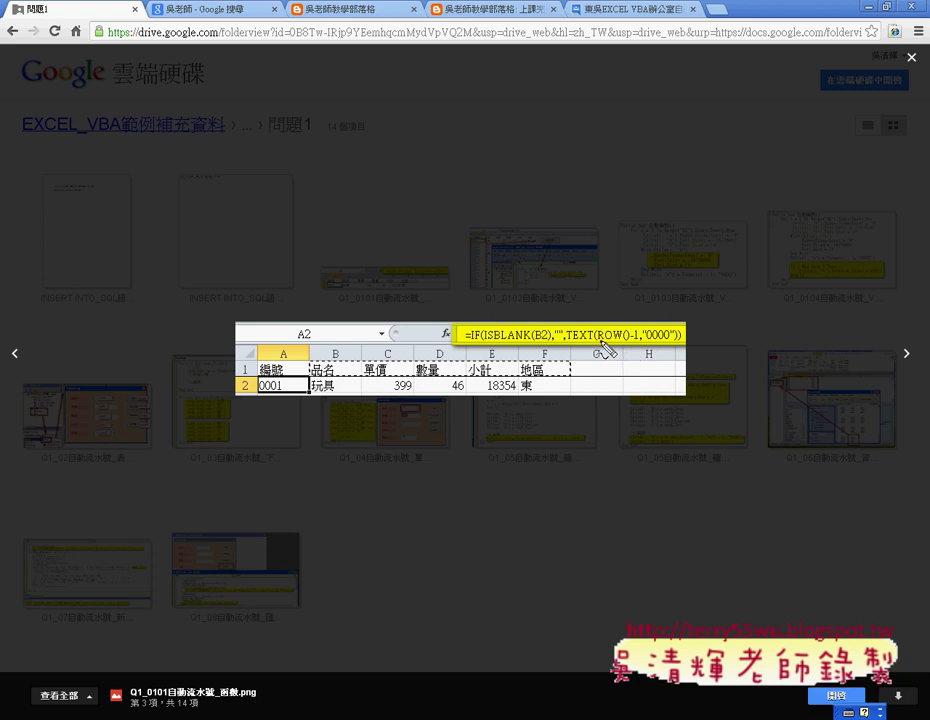
pyautogui.moveTo(598, 341); pyautogui.dragTo(640, 341)
pyautogui.moveTo(248, 380); pyautogui.dragTo(244, 388)
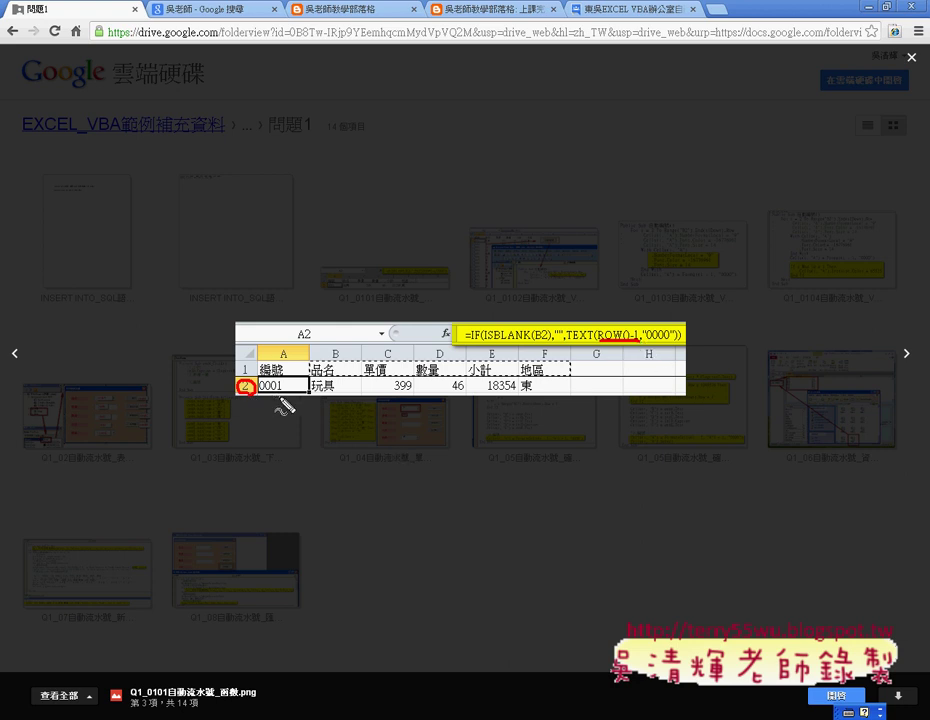
pyautogui.moveTo(279, 394); pyautogui.dragTo(284, 394)
# - Underline TEXT, 0000 and the equals sign, circle 玩具 in B2, then erase the annotations
pyautogui.moveTo(567, 342); pyautogui.dragTo(673, 342)
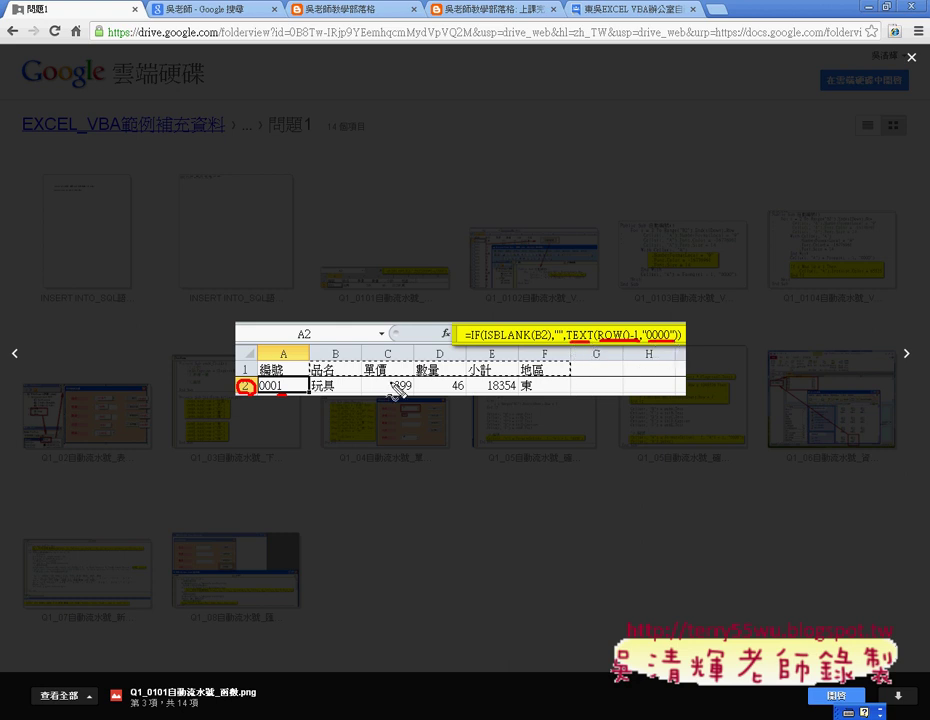
pyautogui.moveTo(305, 386); pyautogui.dragTo(352, 401)
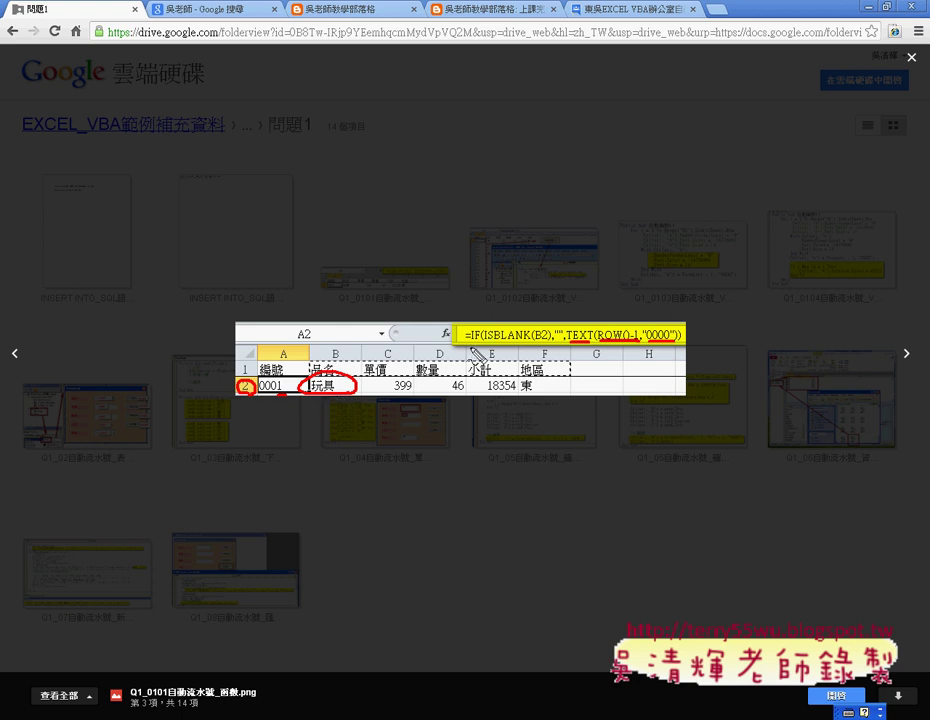
pyautogui.moveTo(470, 346); pyautogui.dragTo(526, 345)
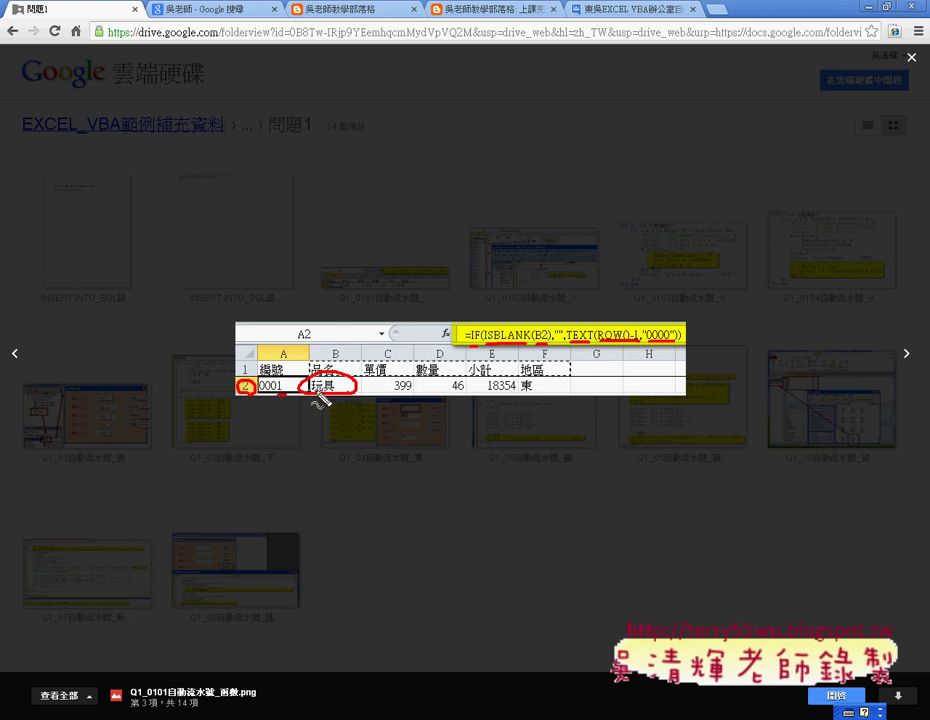
pyautogui.press('Escape')
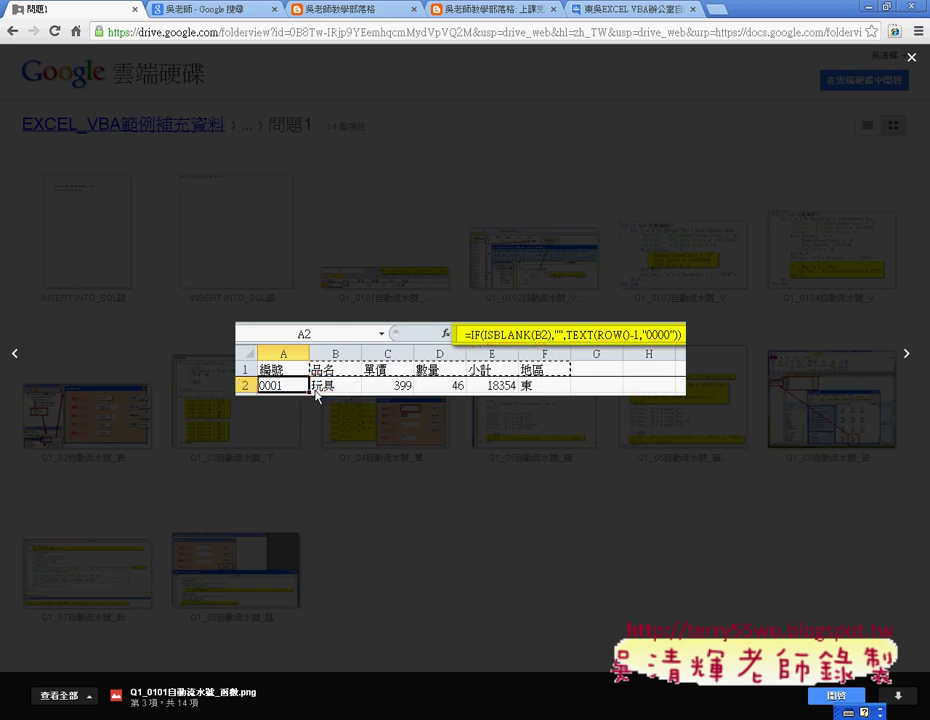
# - Move to the Q1_0102 VBA image; circle the title and Module1, underline the 自動編號() macro
pyautogui.click(908, 360)
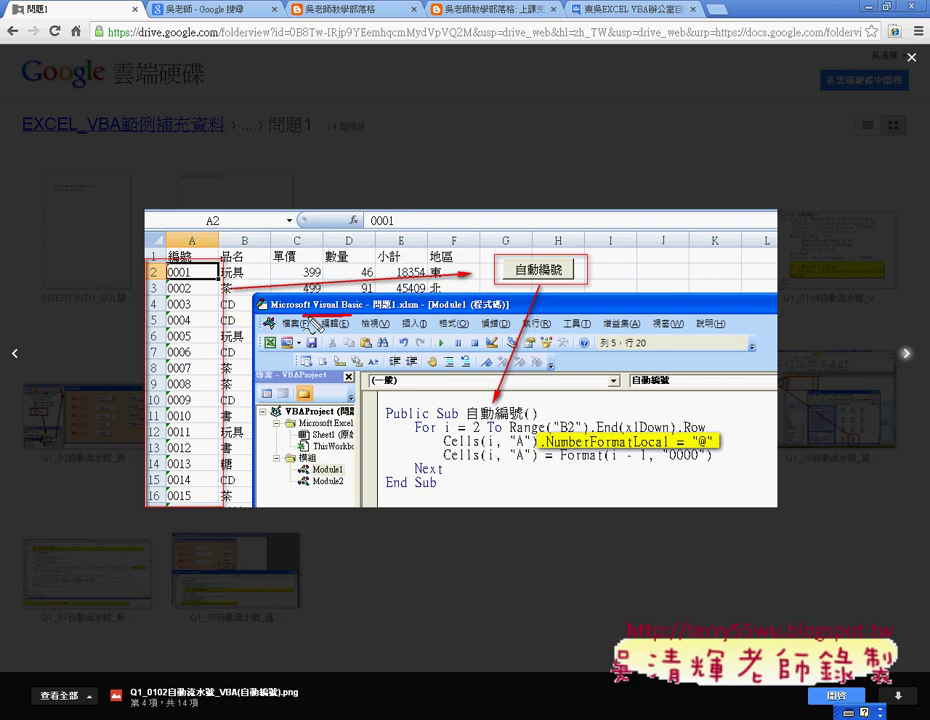
pyautogui.moveTo(362, 304); pyautogui.dragTo(350, 316)
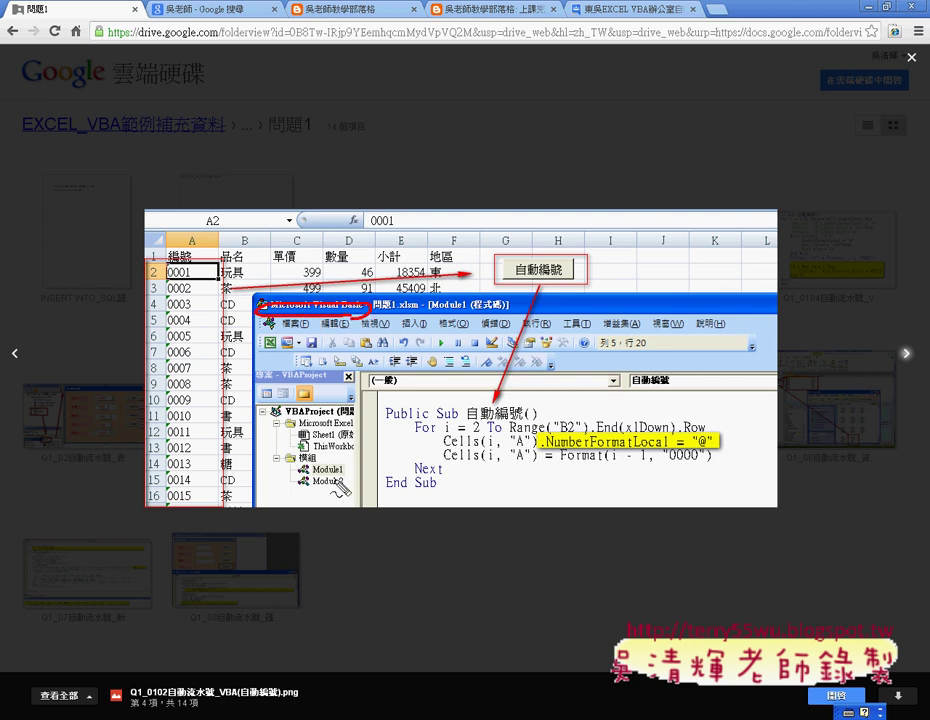
pyautogui.moveTo(350, 463); pyautogui.dragTo(352, 470)
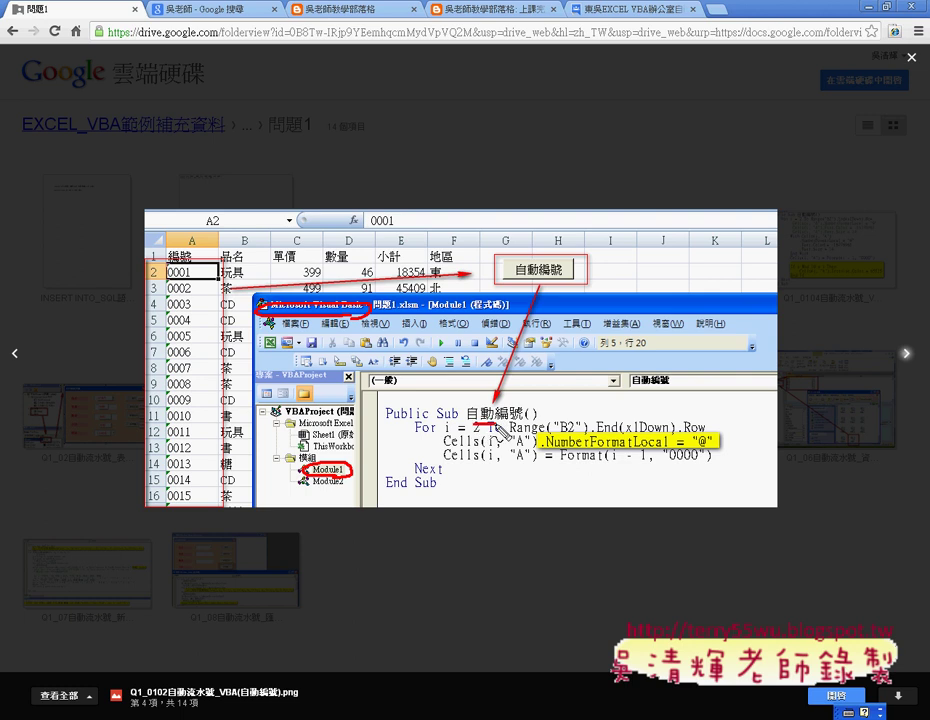
pyautogui.moveTo(470, 421); pyautogui.dragTo(530, 436)
# - Circle 0001 in A2, the For keyword and 玩具 in B2, and underline Cells
pyautogui.moveTo(200, 263); pyautogui.dragTo(208, 273)
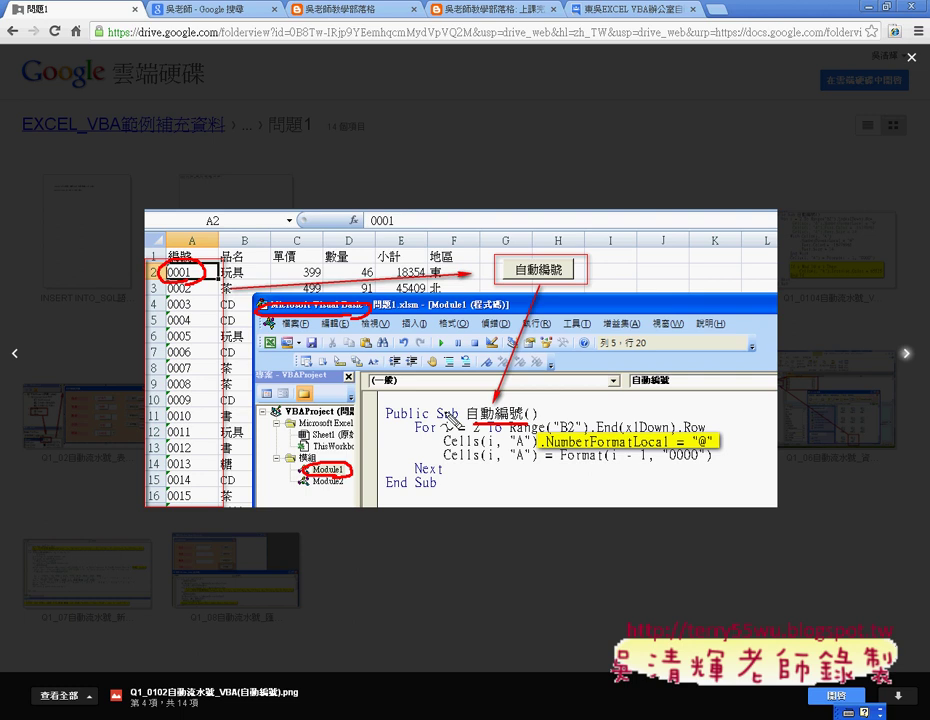
pyautogui.moveTo(425, 424); pyautogui.dragTo(431, 452)
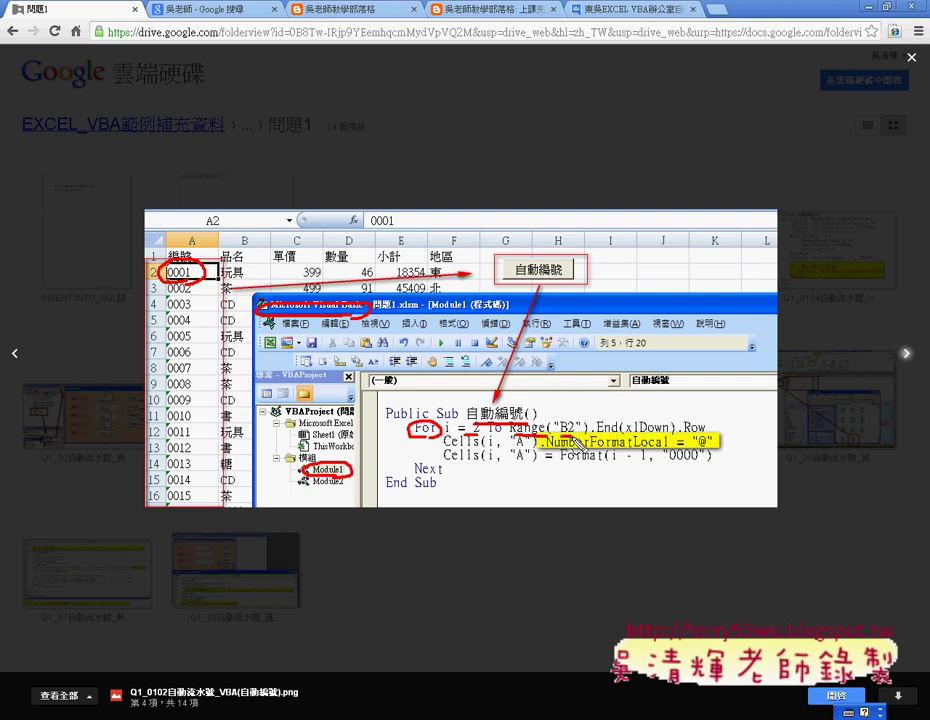
pyautogui.moveTo(222, 268)
pyautogui.mouseDown()
pyautogui.moveTo(251, 296)
pyautogui.moveTo(250, 336)
pyautogui.mouseUp()
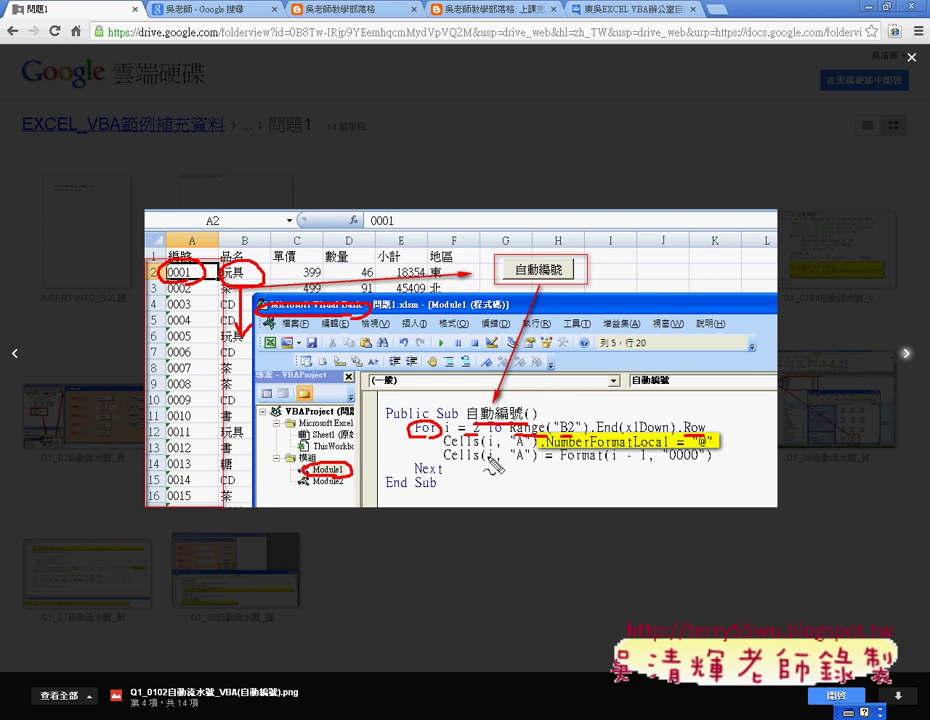
pyautogui.moveTo(444, 447); pyautogui.dragTo(482, 447)
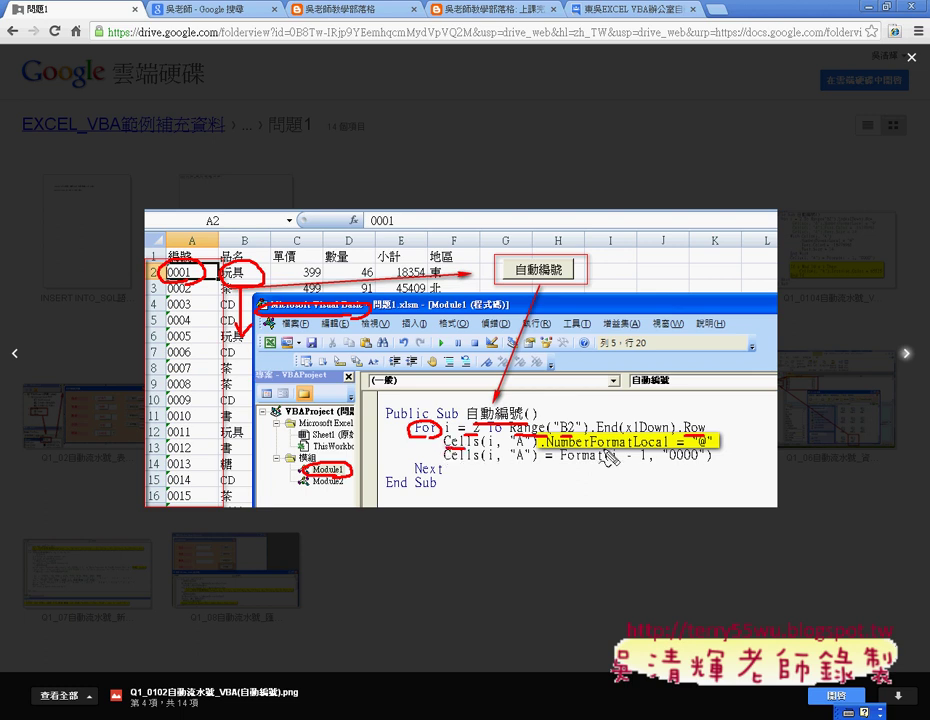